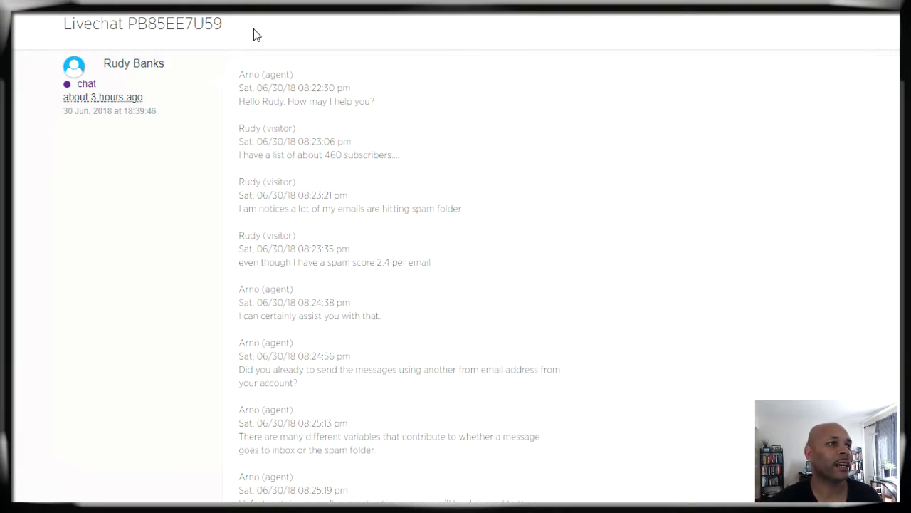
# Step: Open the Welcome autoresponder from the dashboard and review its day, list, delay and enabled weekday settings
pyautogui.click(214, 3)
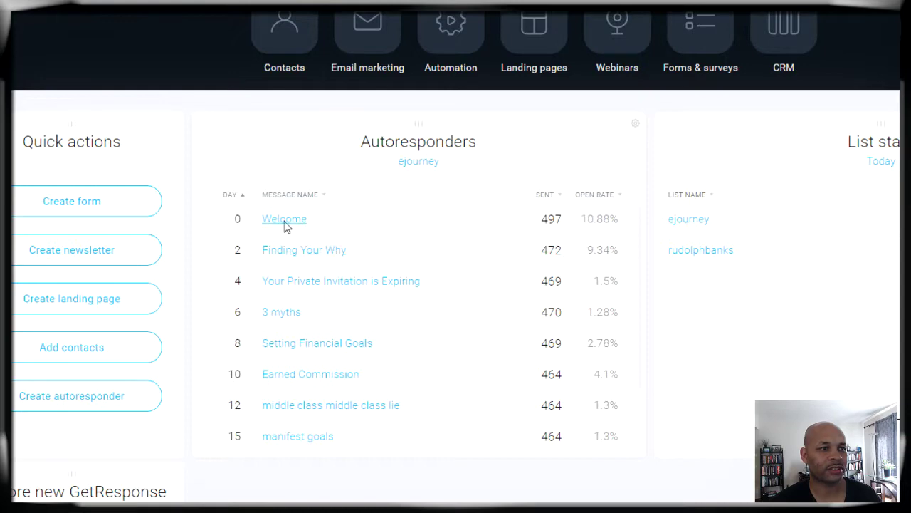
pyautogui.click(284, 221)
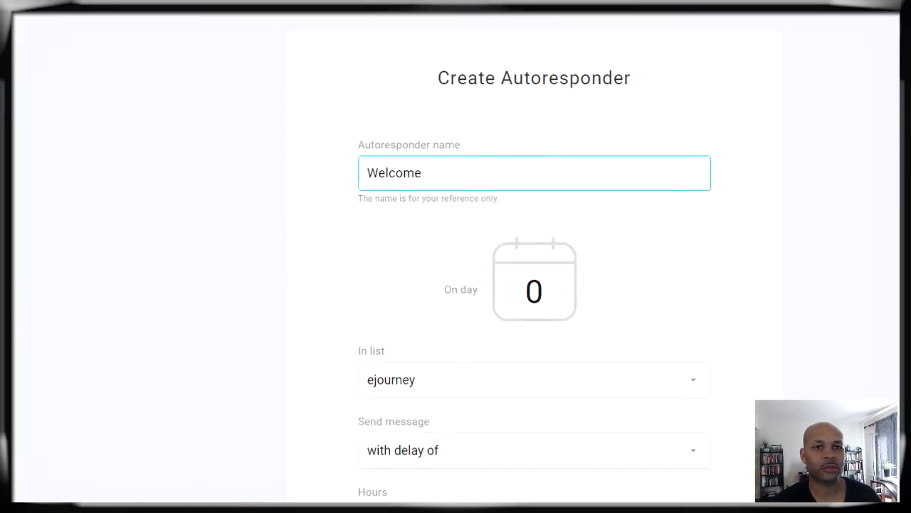
pyautogui.scroll(-6, 794, 297)
pyautogui.scroll(6, 623, 417)
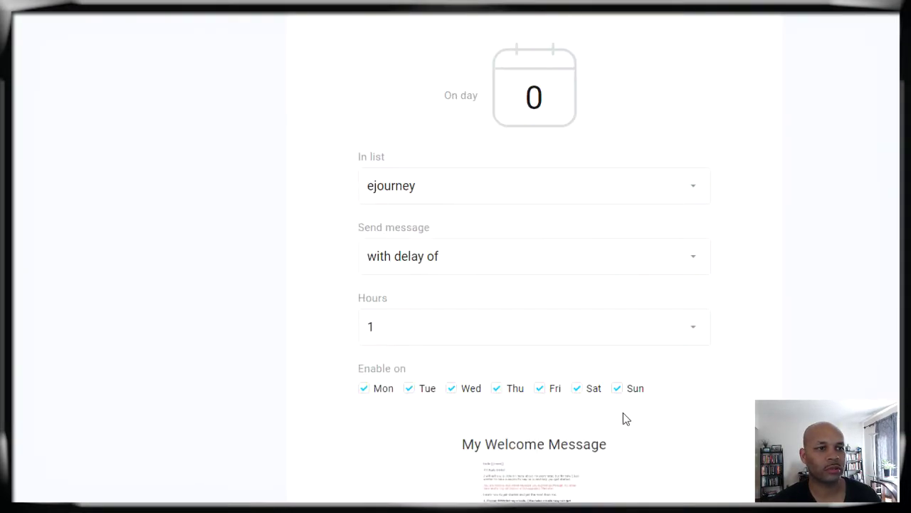
pyautogui.scroll(-6, 623, 417)
pyautogui.scroll(6, 623, 417)
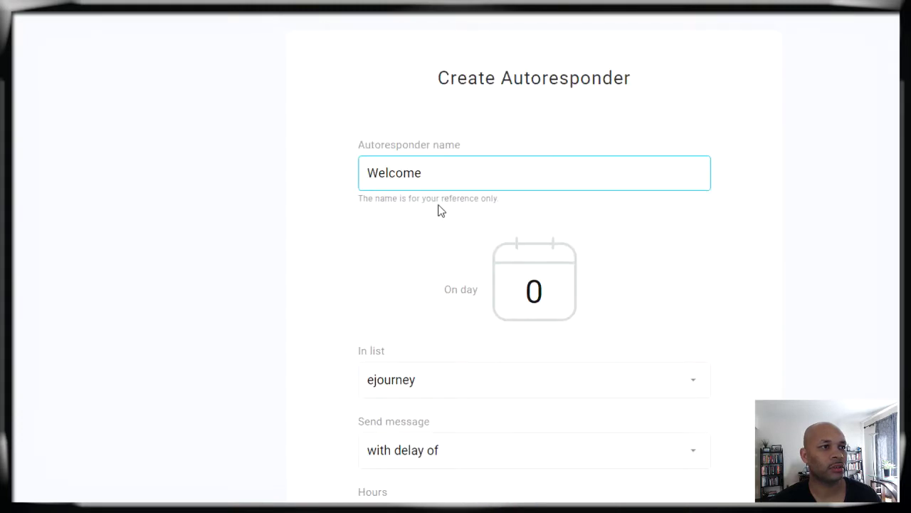
# Step: Leave the autoresponder without saving and open the "Have You Unlocked Your Success?" newsletter from the newsletter list
pyautogui.click(138, 7)
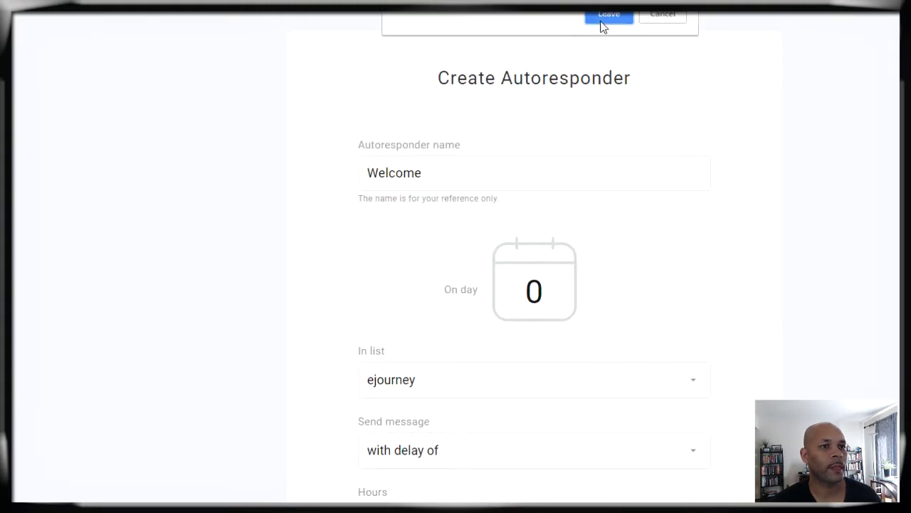
pyautogui.click(601, 23)
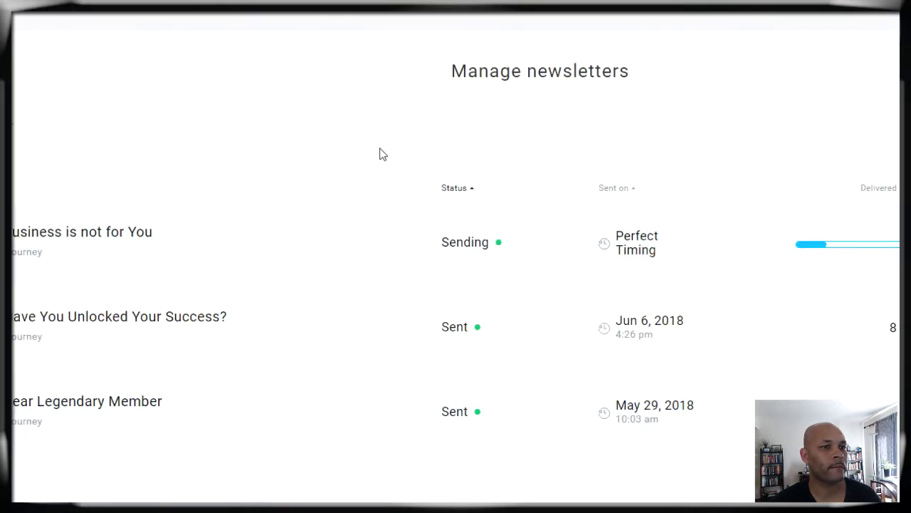
pyautogui.click(174, 330)
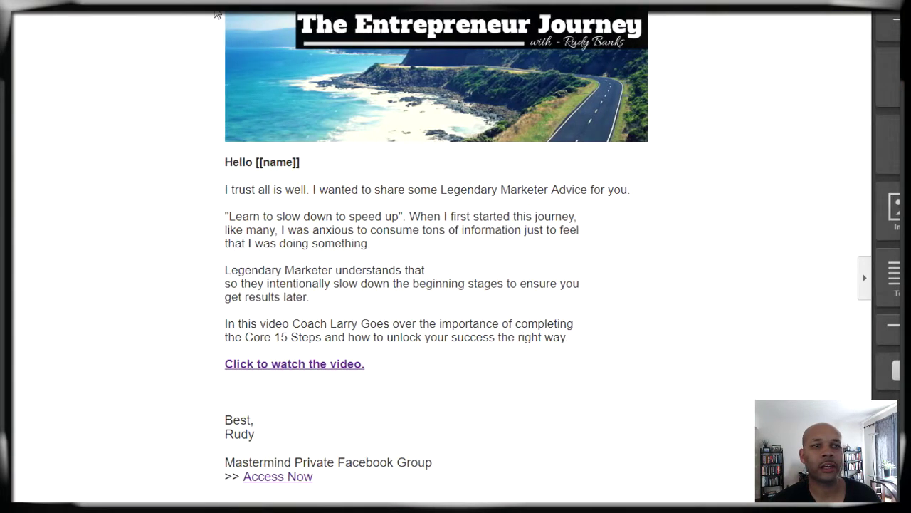
# Step: Reposition the newsletter's message editor window so its toolbar, content blocks and mobile preview are in view
pyautogui.moveTo(638, 128)
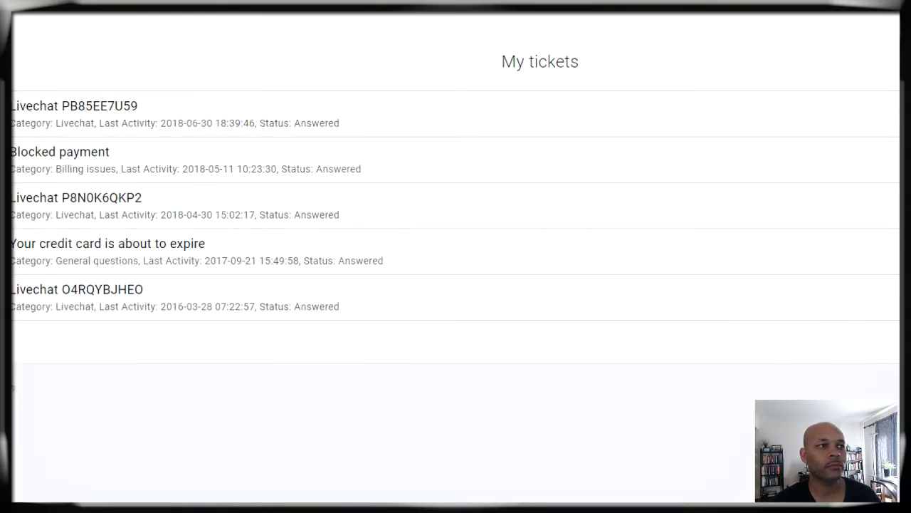
pyautogui.moveTo(14, 95); pyautogui.dragTo(311, 95)
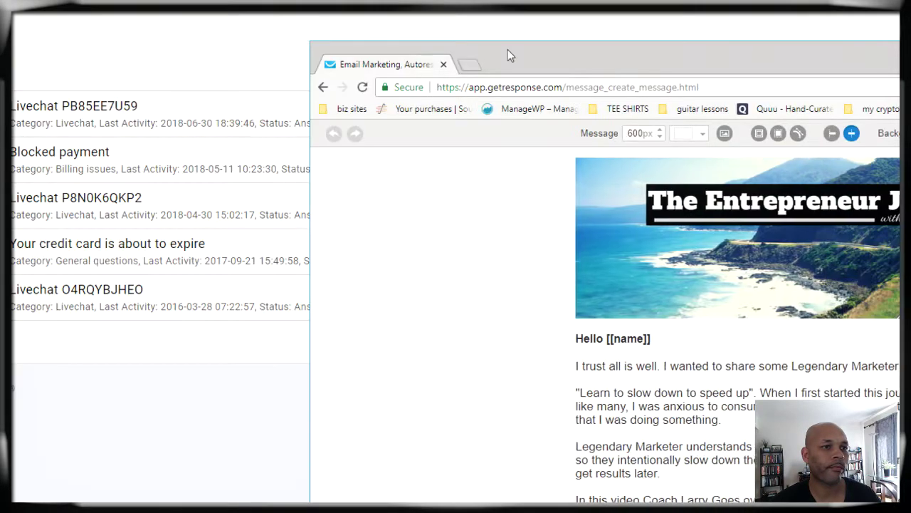
pyautogui.moveTo(508, 50); pyautogui.dragTo(186, 48)
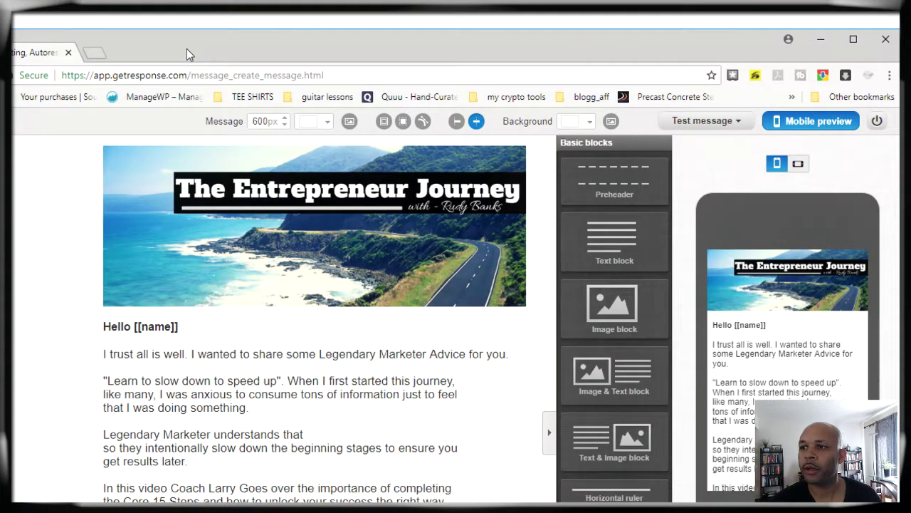
pyautogui.click(390, 228)
pyautogui.click(369, 353)
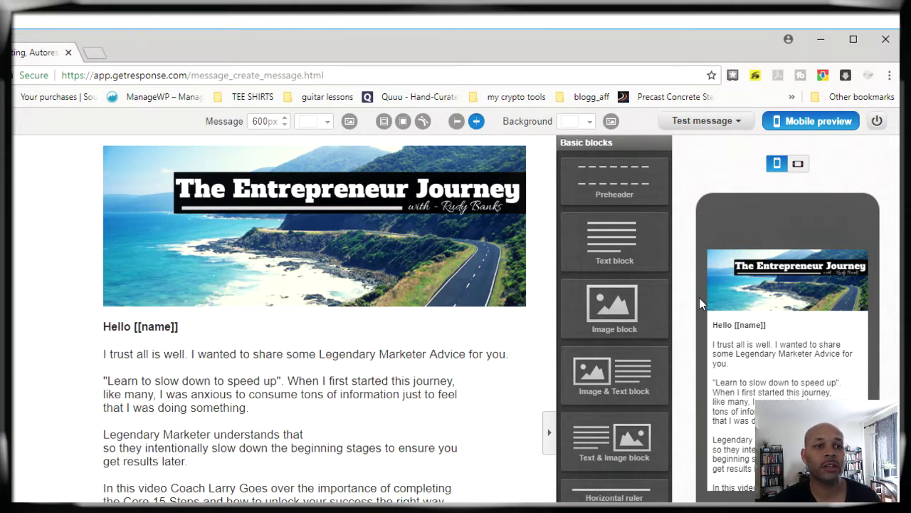
# Step: Run the SpamScore test on the newsletter message and check its points against the maximum allowed
pyautogui.click(708, 123)
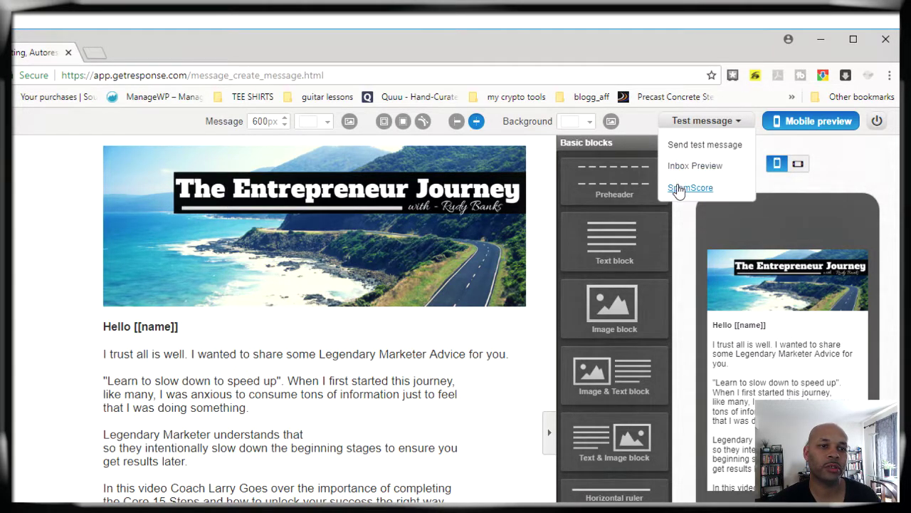
pyautogui.click(704, 125)
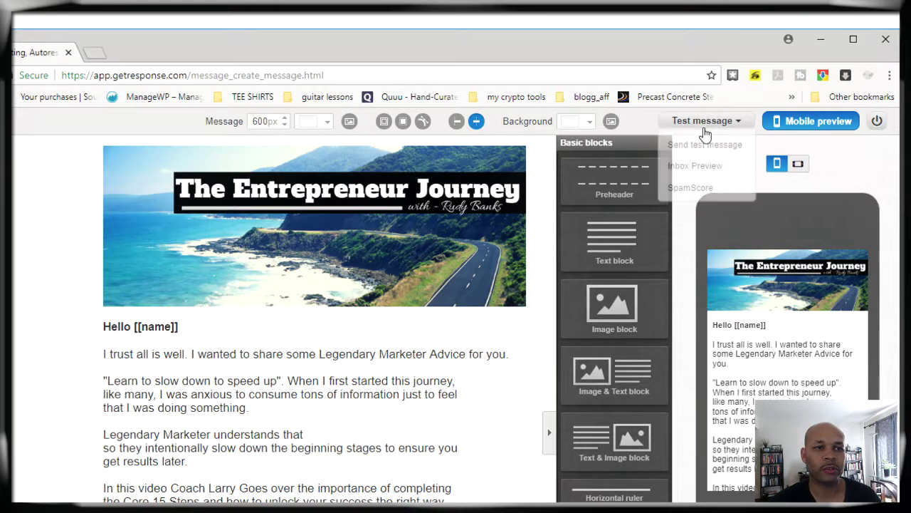
pyautogui.click(690, 188)
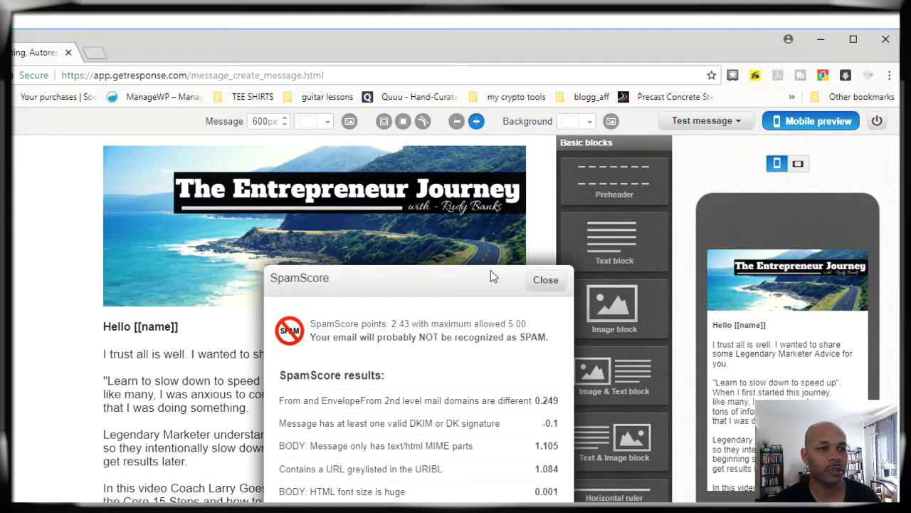
pyautogui.doubleClick(516, 324)
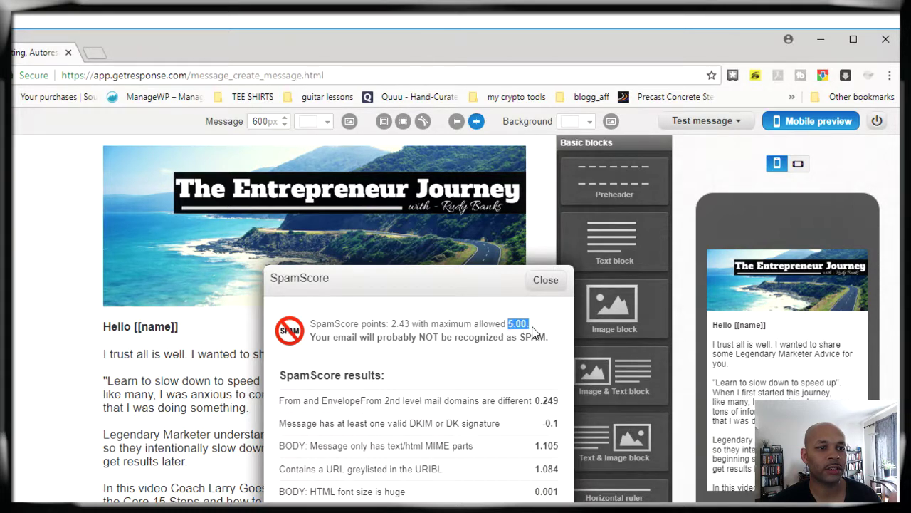
pyautogui.doubleClick(398, 324)
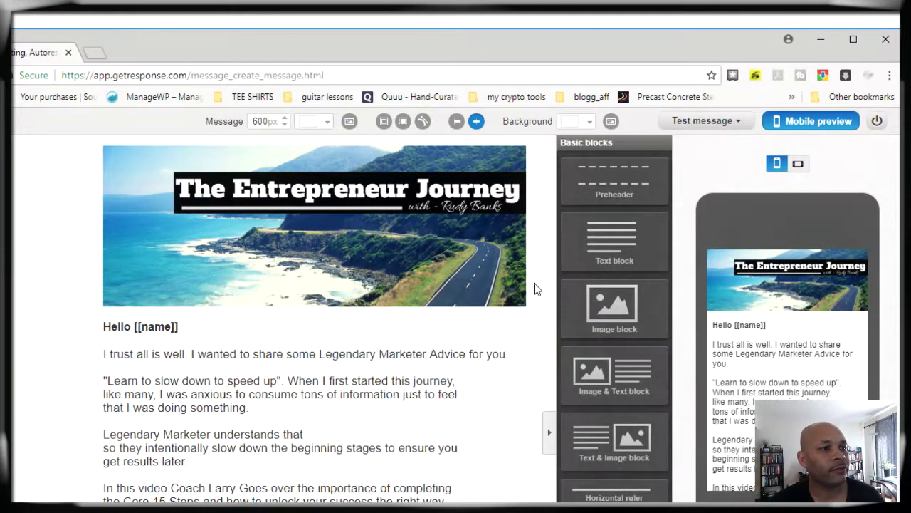
# Step: Minimize the message editor and read the most recent livechat ticket for the agent's advice on spam delivery and the SPF record
pyautogui.click(822, 40)
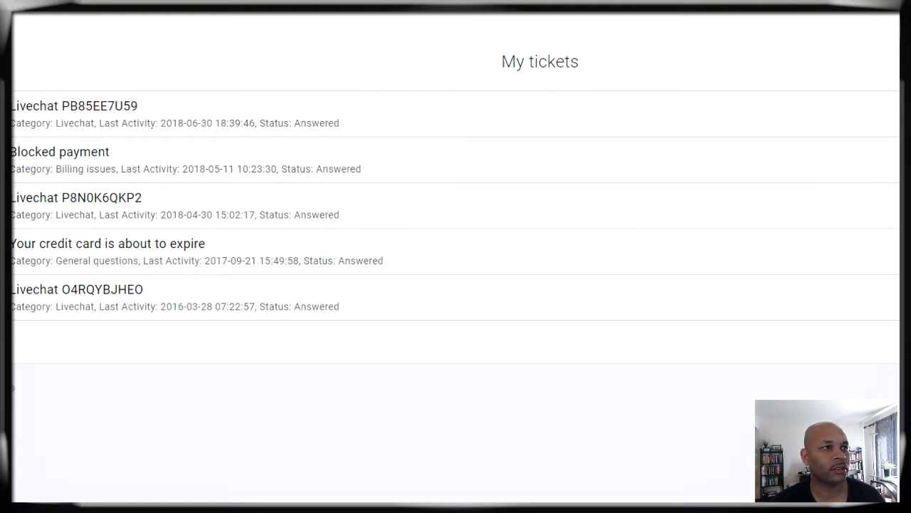
pyautogui.click(100, 106)
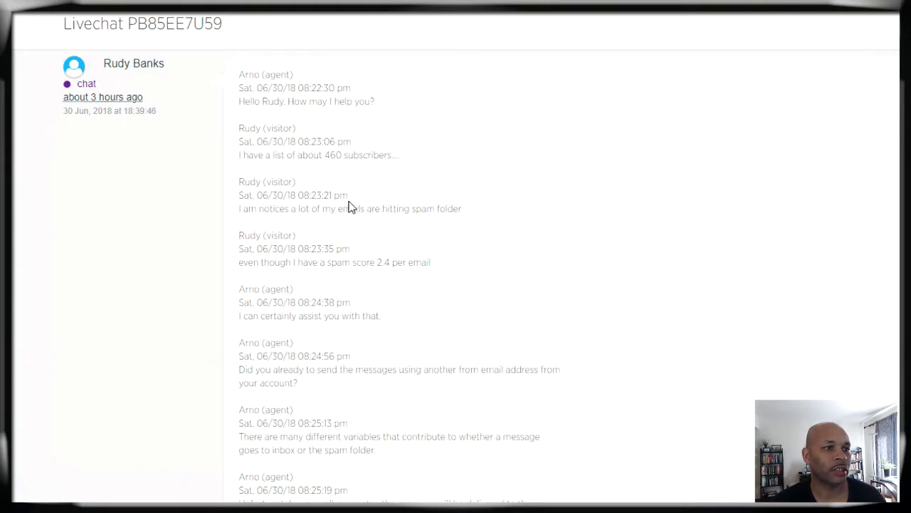
pyautogui.scroll(-1, 348, 202)
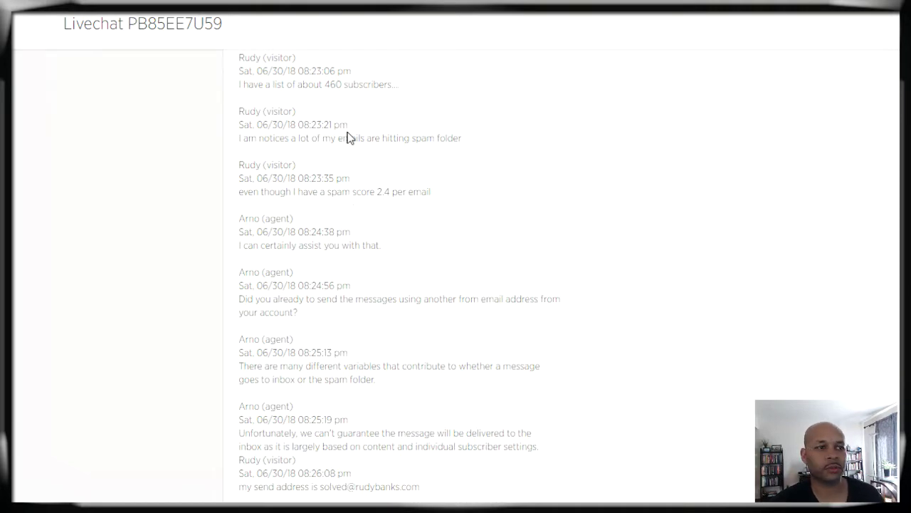
pyautogui.scroll(-6, 352, 206)
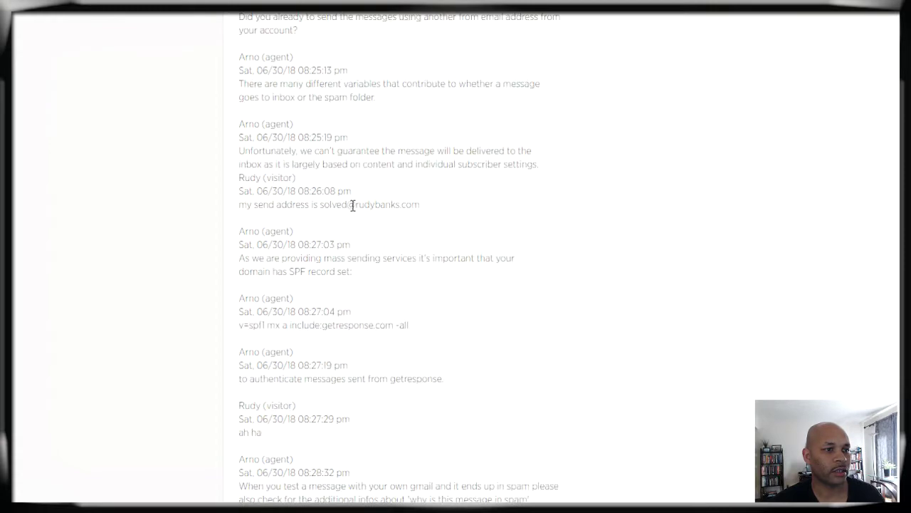
pyautogui.scroll(-1, 351, 210)
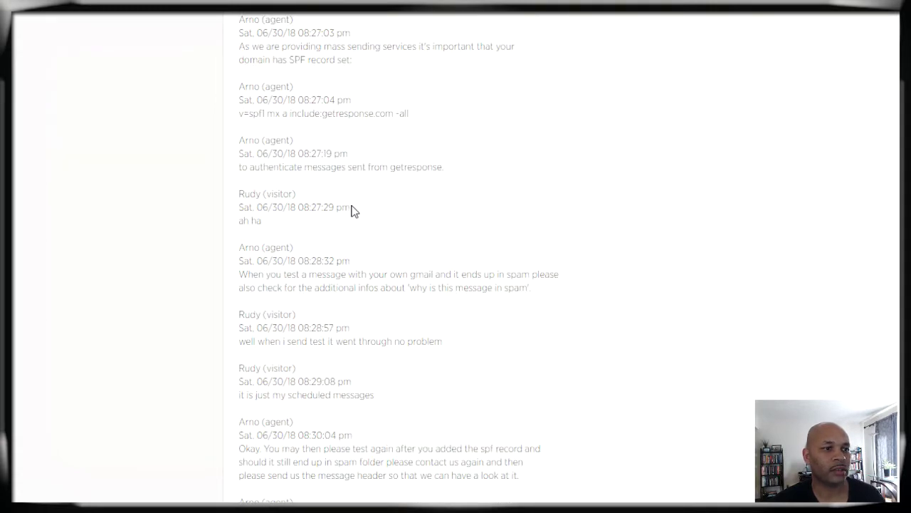
pyautogui.scroll(-3, 352, 209)
pyautogui.scroll(-2, 355, 211)
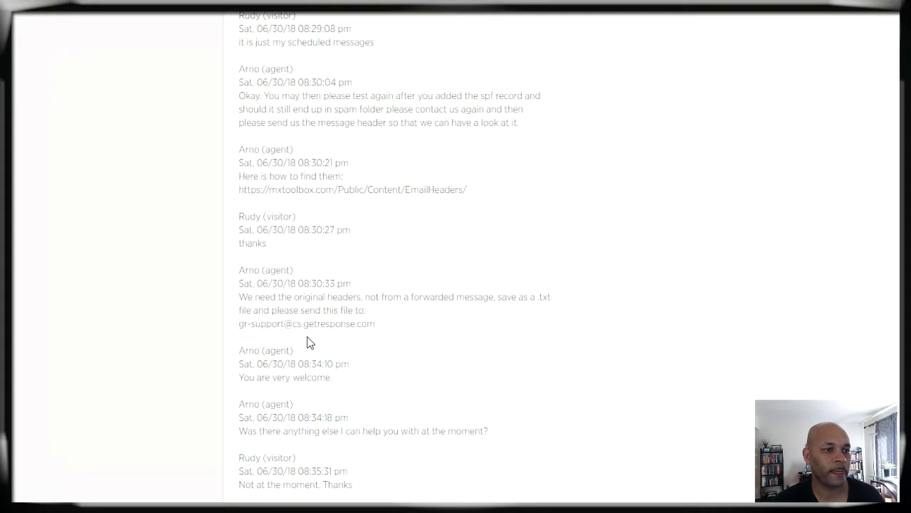
pyautogui.scroll(1, 310, 342)
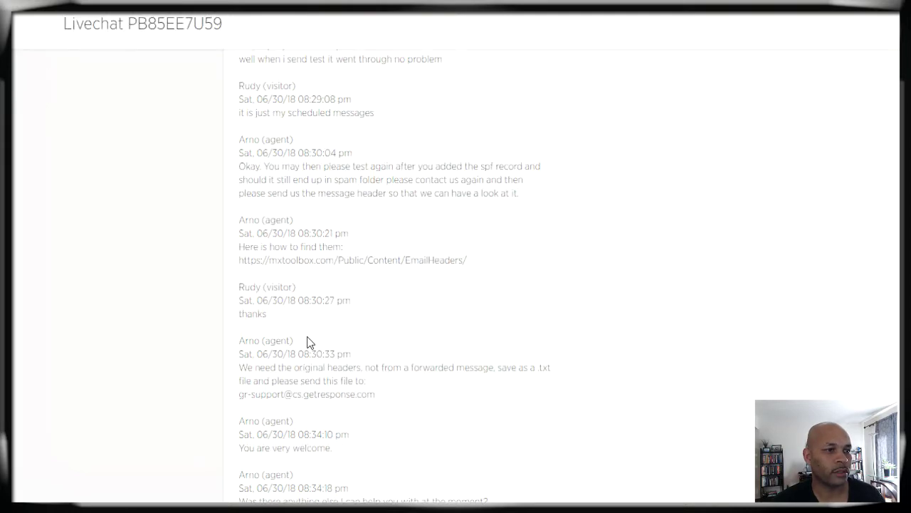
pyautogui.scroll(1, 310, 342)
pyautogui.scroll(-1, 310, 343)
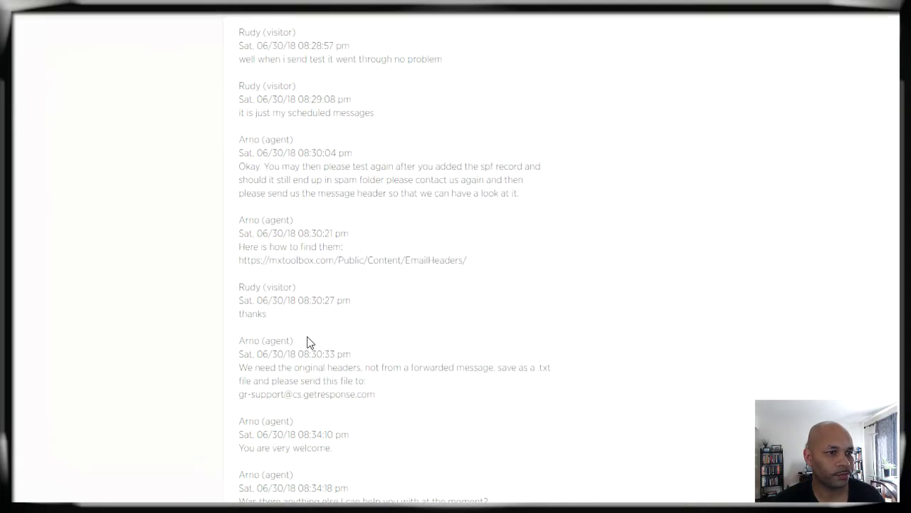
pyautogui.scroll(-2, 310, 342)
pyautogui.scroll(4, 308, 343)
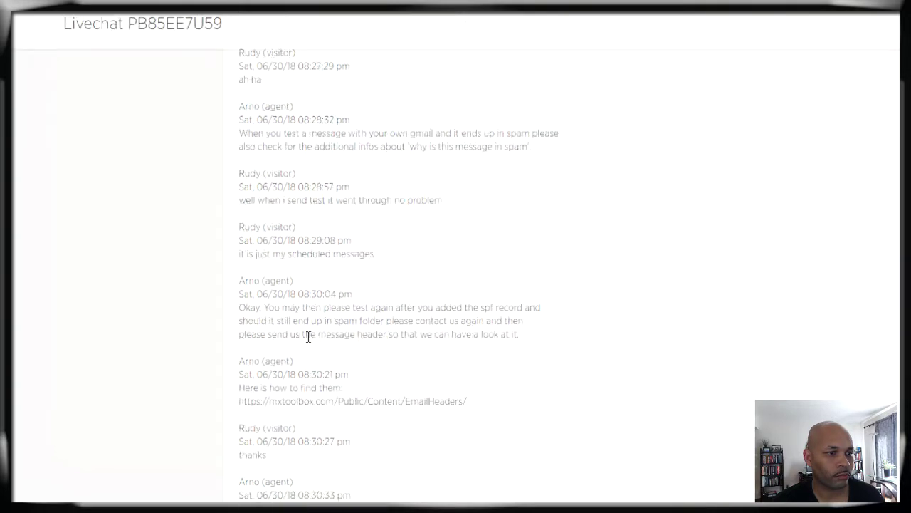
pyautogui.scroll(2, 308, 337)
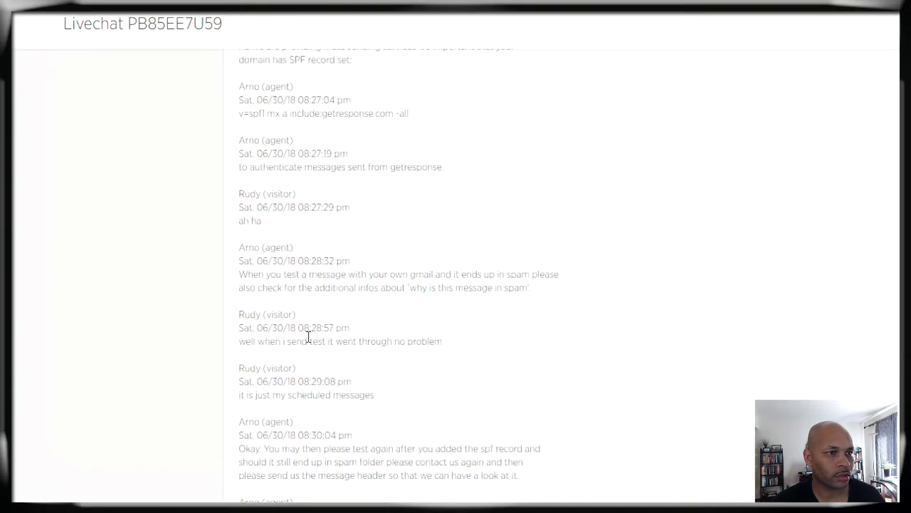
pyautogui.scroll(2, 307, 337)
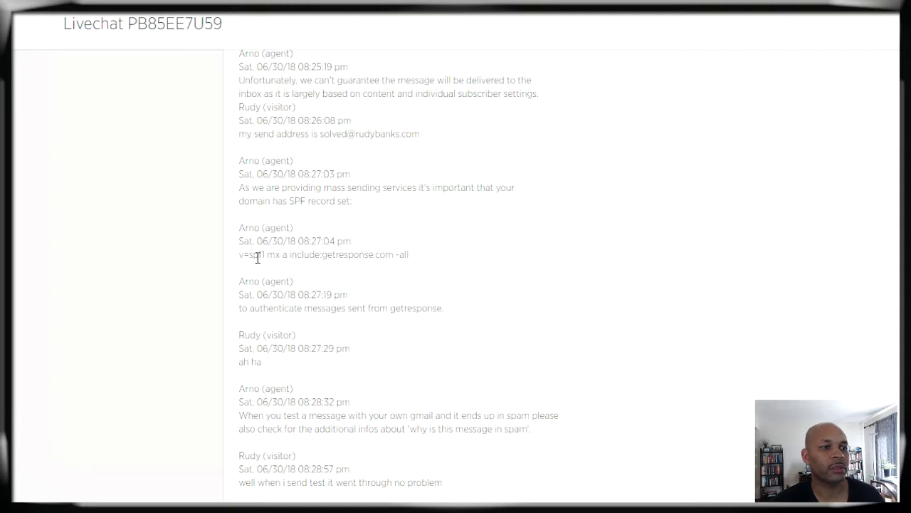
# Step: Highlight the SPF record in the chat, switch to Notepad and copy its line "v=spf1 mx a include:getresponse.com -all"
pyautogui.moveTo(239, 255); pyautogui.dragTo(410, 269)
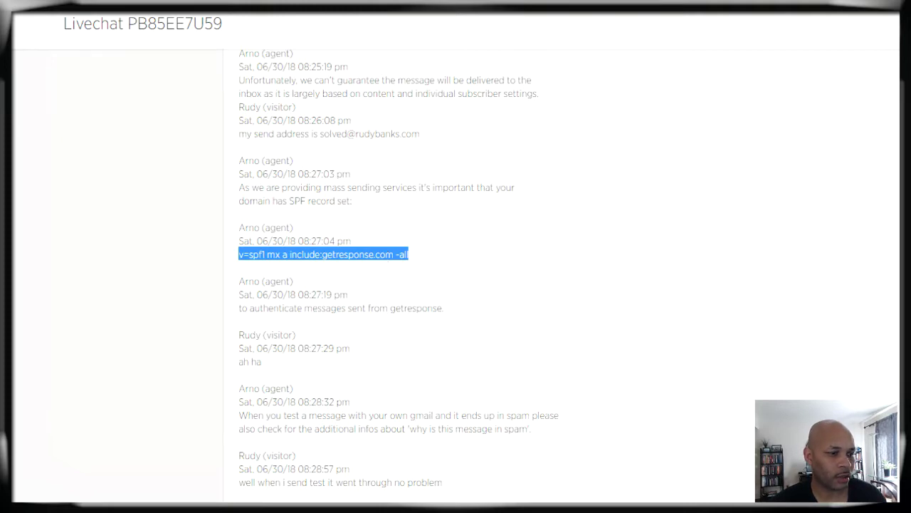
pyautogui.hotkey('alt', 'Tab')
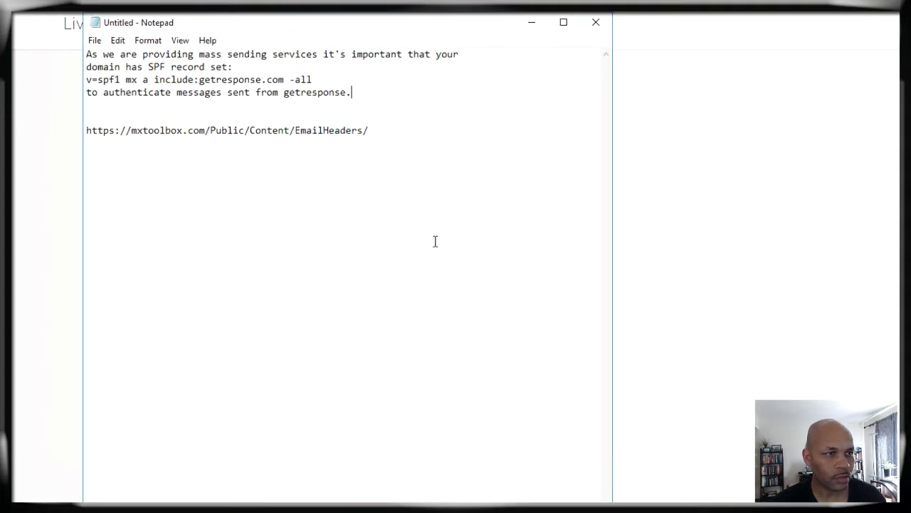
pyautogui.moveTo(418, 29); pyautogui.dragTo(721, 68)
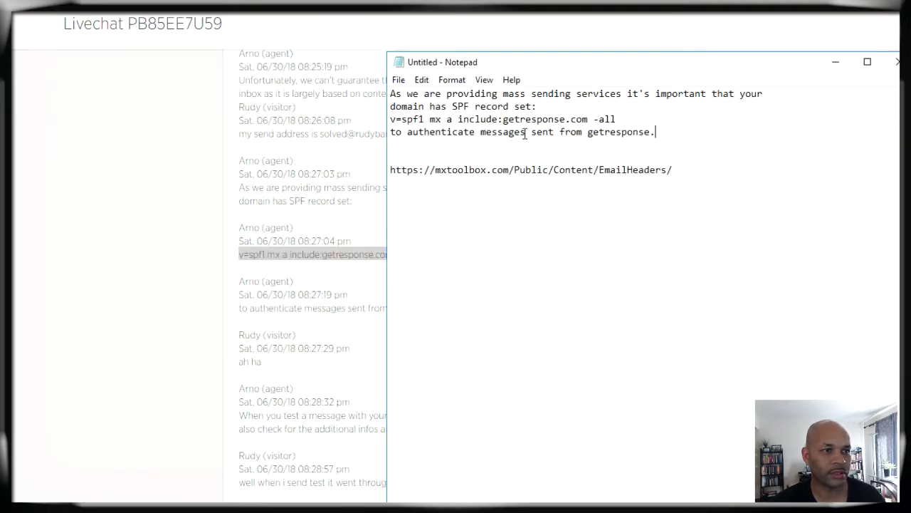
pyautogui.moveTo(619, 119); pyautogui.dragTo(390, 119)
pyautogui.rightClick(418, 127)
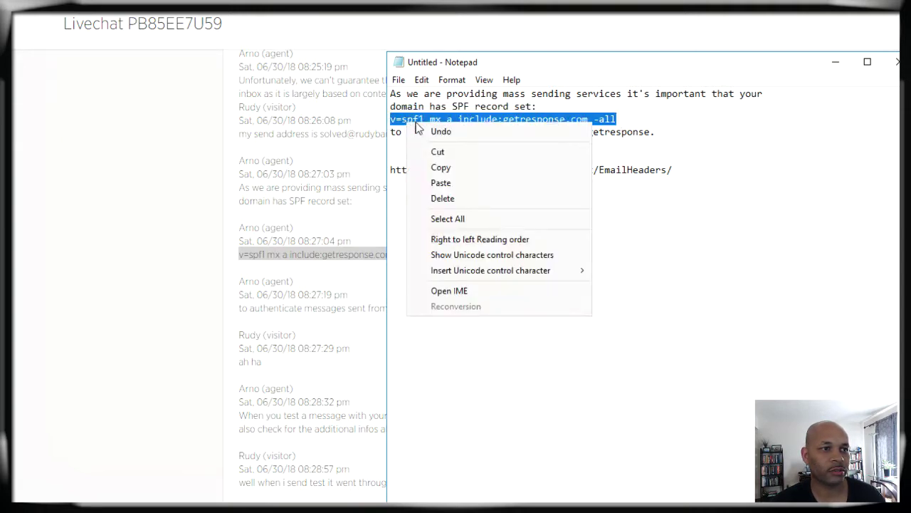
pyautogui.click(453, 166)
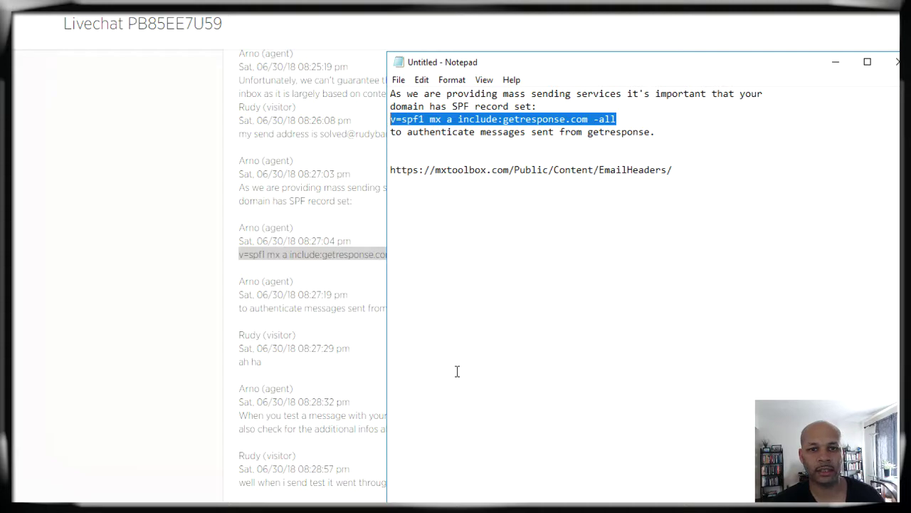
# Step: Switch to the web host's DNS Zone Editor and go to the Add DNS Record form for the sending domain
pyautogui.click(457, 509)
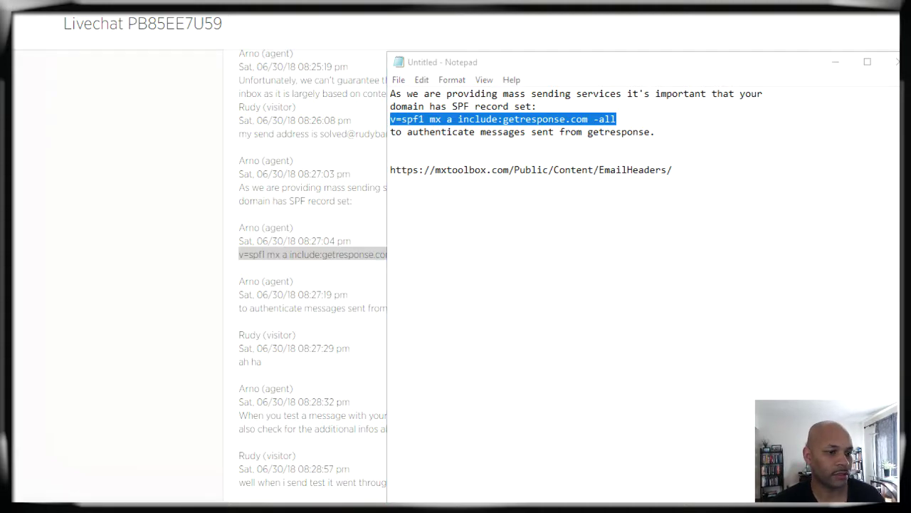
pyautogui.scroll(10, 424, 303)
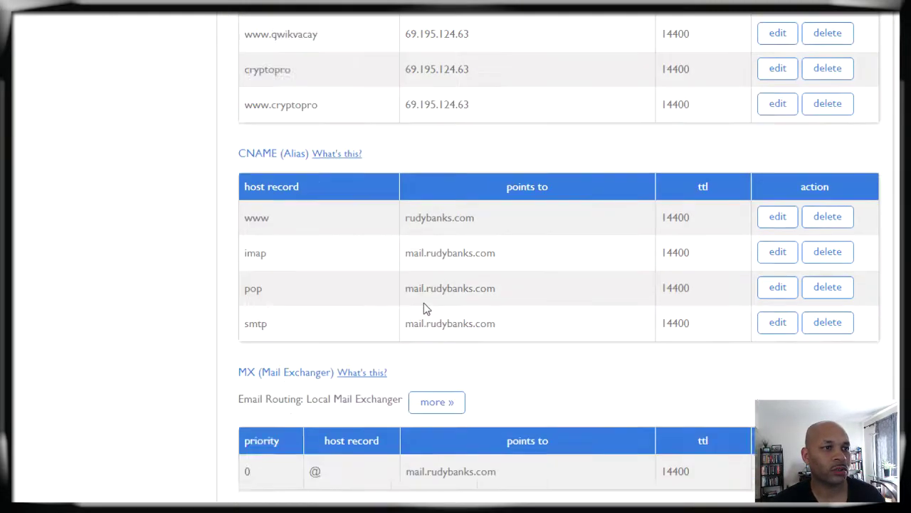
pyautogui.scroll(10, 423, 303)
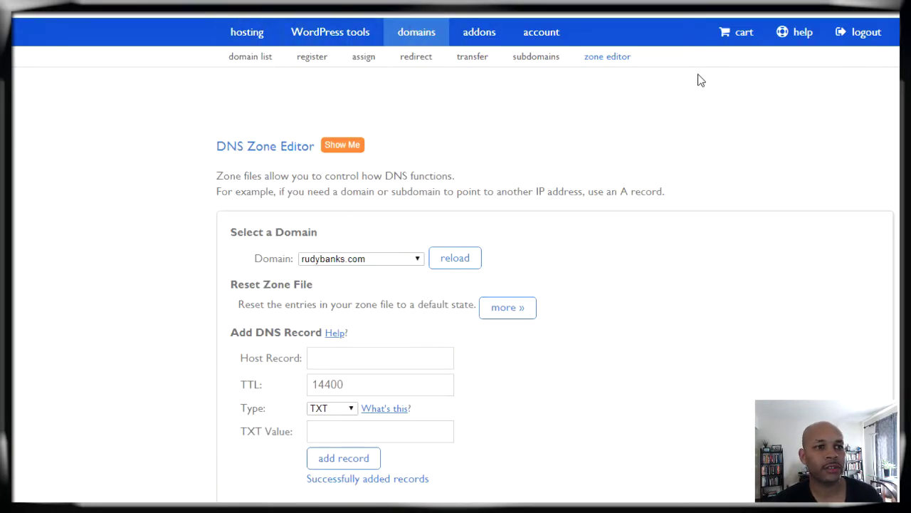
# Step: Keep the sending domain selected in the DNS Zone Editor and enter "@" as the new record's host
pyautogui.scroll(-2, 788, 205)
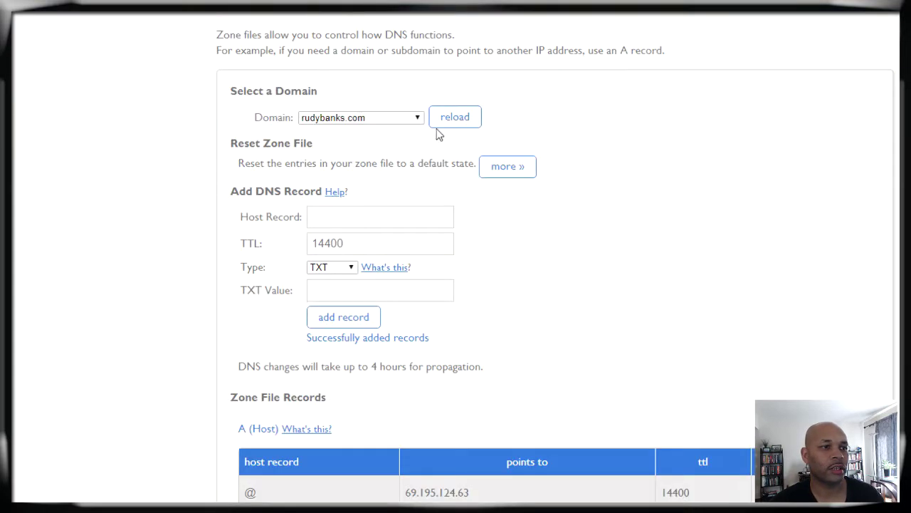
pyautogui.click(409, 117)
pyautogui.click(587, 126)
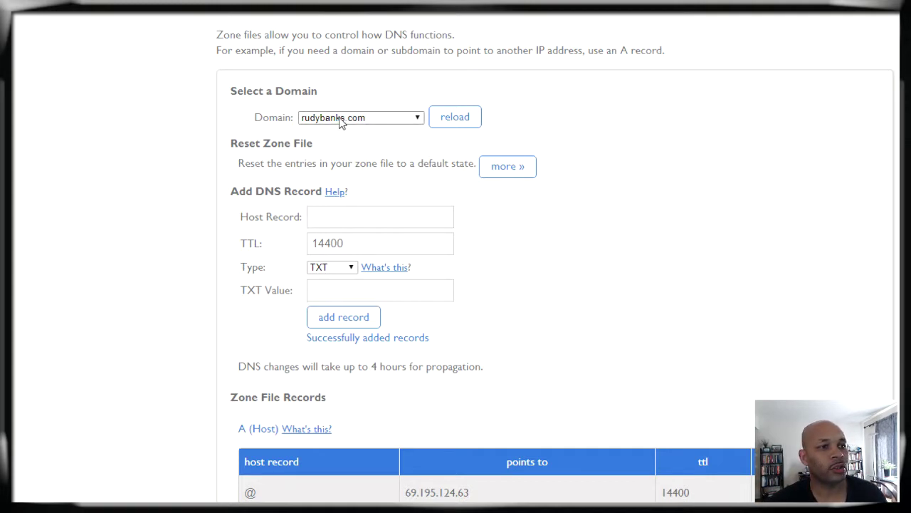
pyautogui.scroll(-2, 633, 198)
pyautogui.scroll(1, 633, 197)
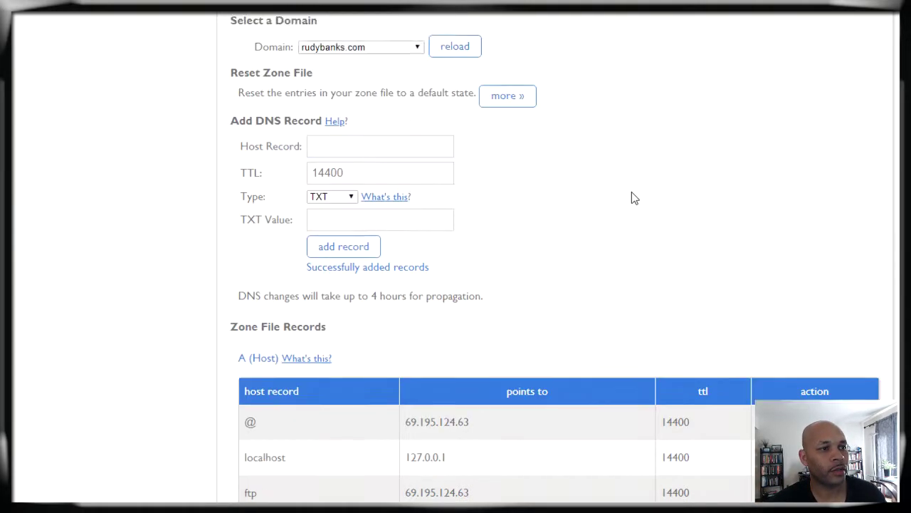
pyautogui.scroll(1, 634, 198)
pyautogui.click(329, 220)
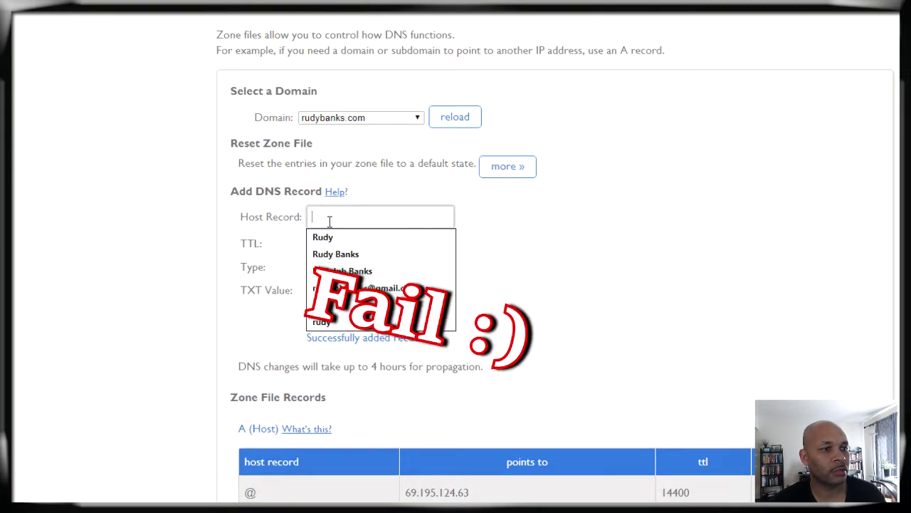
pyautogui.write('@')
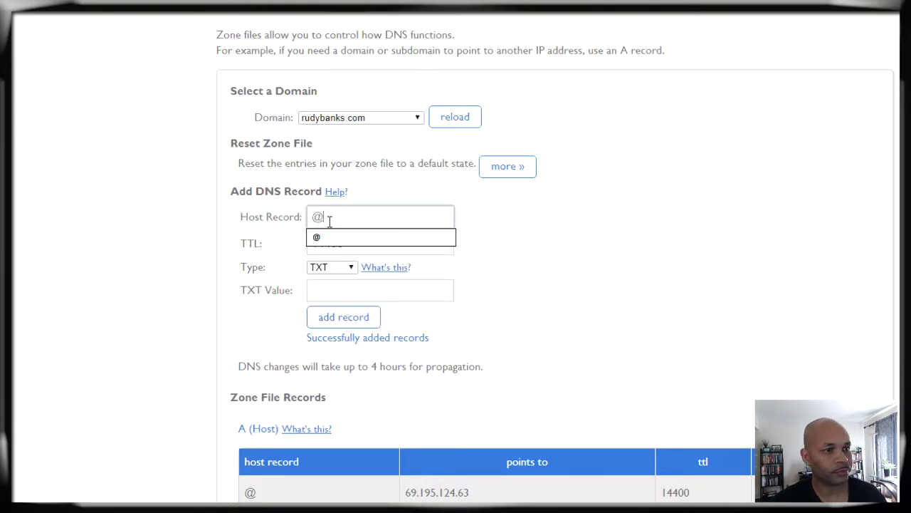
pyautogui.click(537, 233)
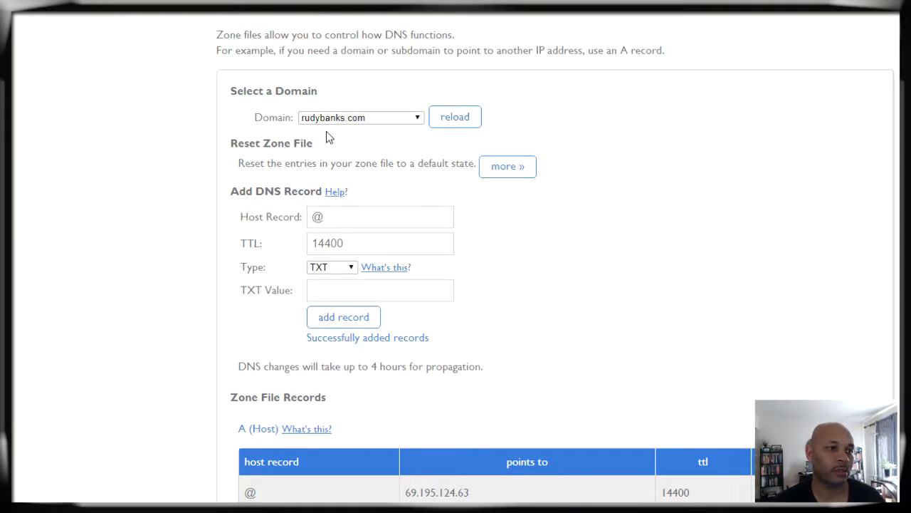
pyautogui.click(332, 217)
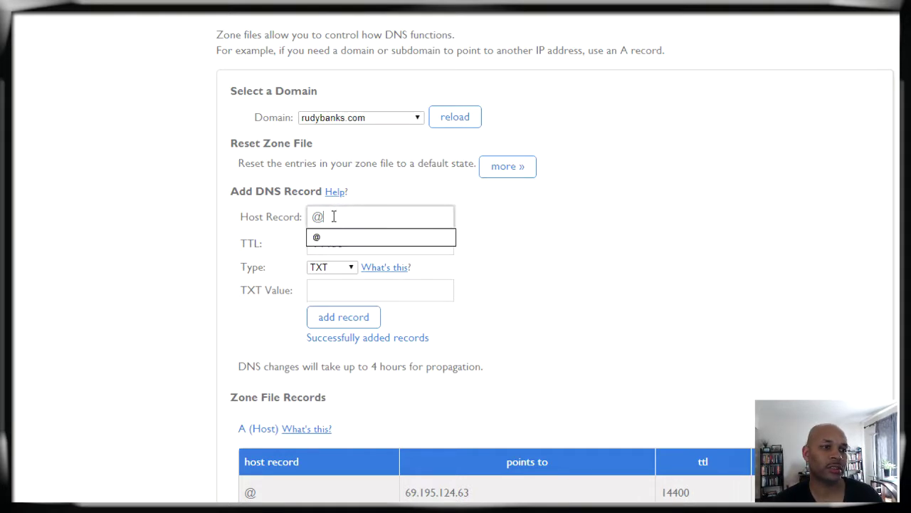
pyautogui.click(560, 239)
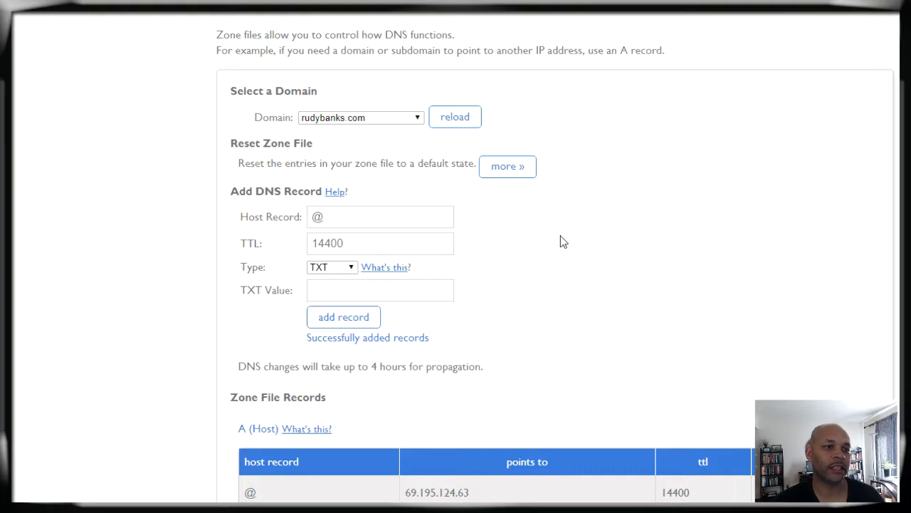
# Step: Choose TXT as the new record's type and paste the copied line "v=spf1 mx a include:getresponse.com -all" as its TXT value
pyautogui.click(319, 268)
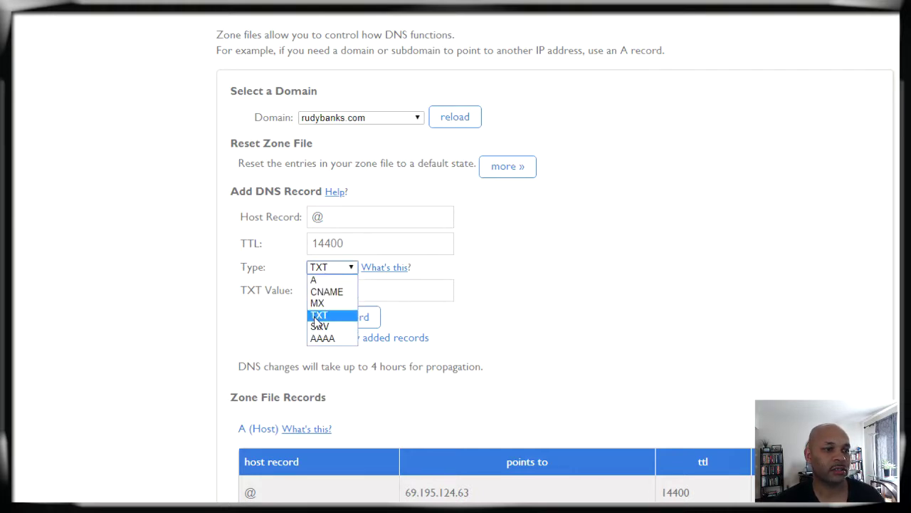
pyautogui.click(317, 318)
pyautogui.click(316, 291)
pyautogui.rightClick(316, 290)
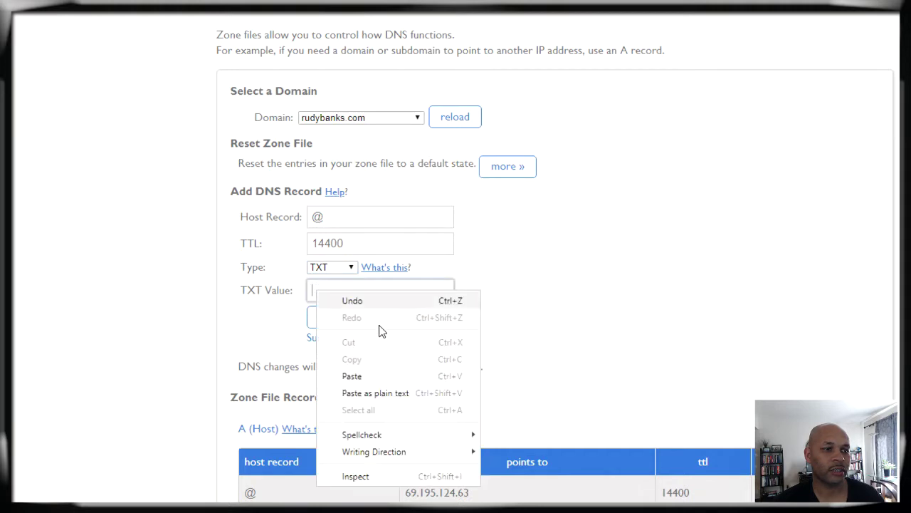
pyautogui.click(353, 375)
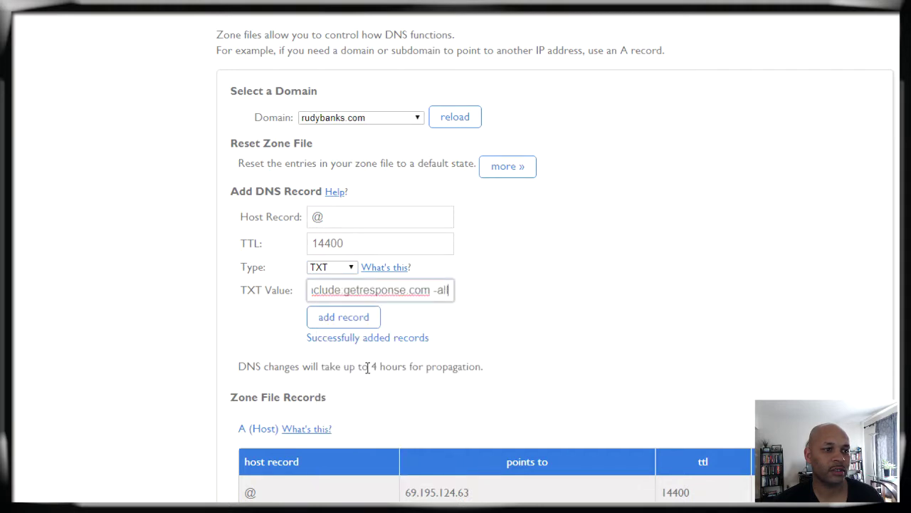
pyautogui.click(568, 338)
# Step: Find the GetResponse SPF entry among the zone file's TXT records and highlight its host record and TXT value
pyautogui.scroll(-10, 570, 338)
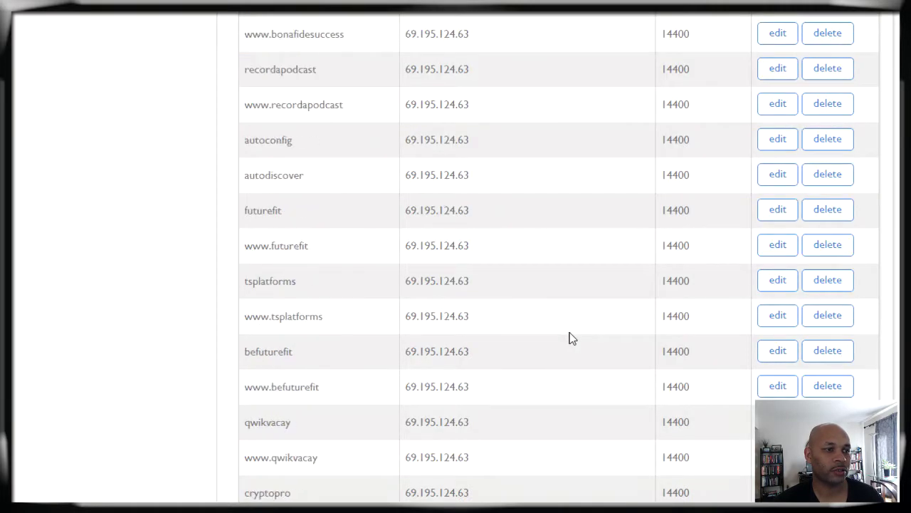
pyautogui.scroll(-10, 569, 338)
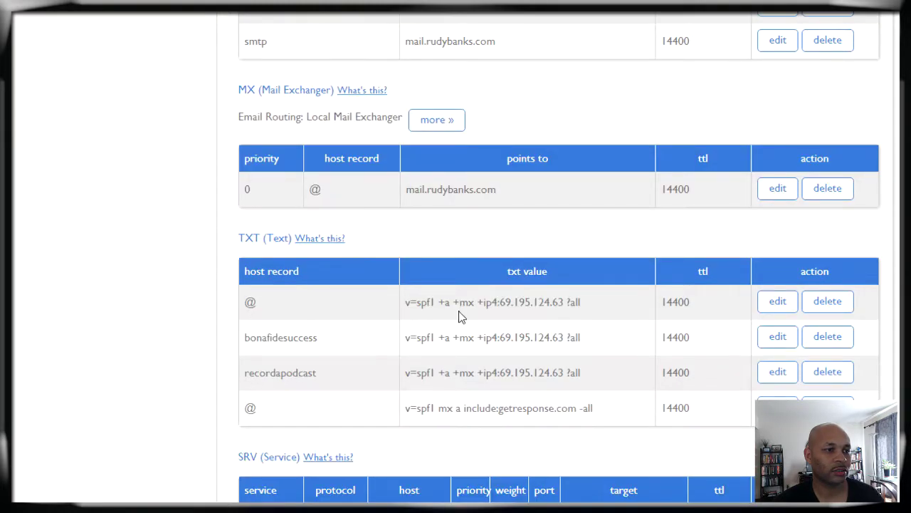
pyautogui.doubleClick(250, 408)
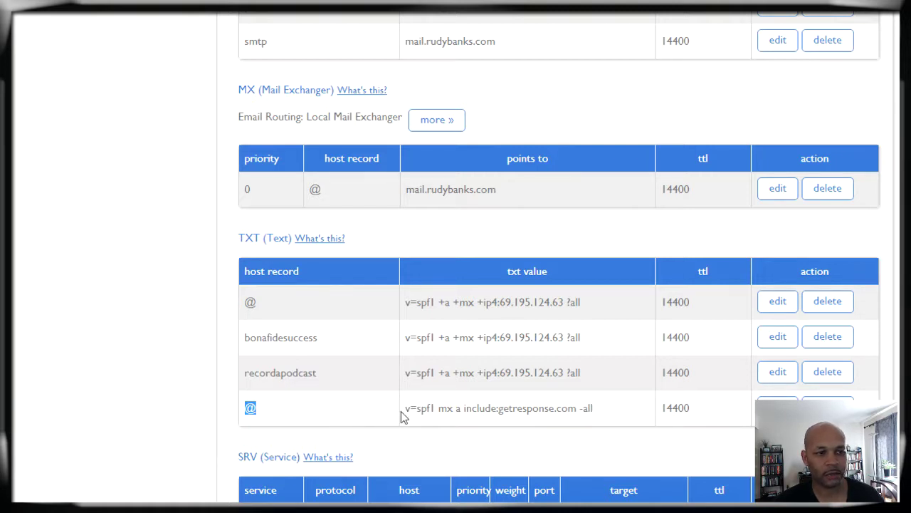
pyautogui.moveTo(405, 415); pyautogui.dragTo(601, 422)
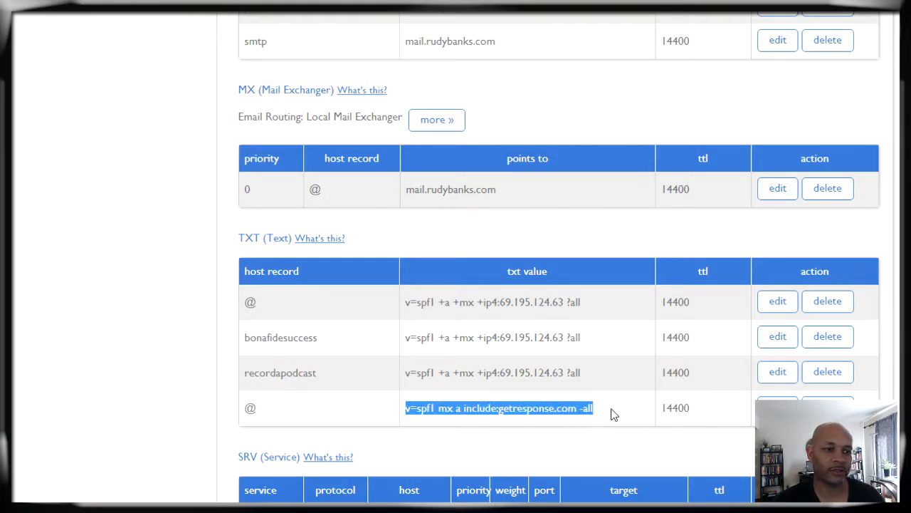
pyautogui.click(615, 414)
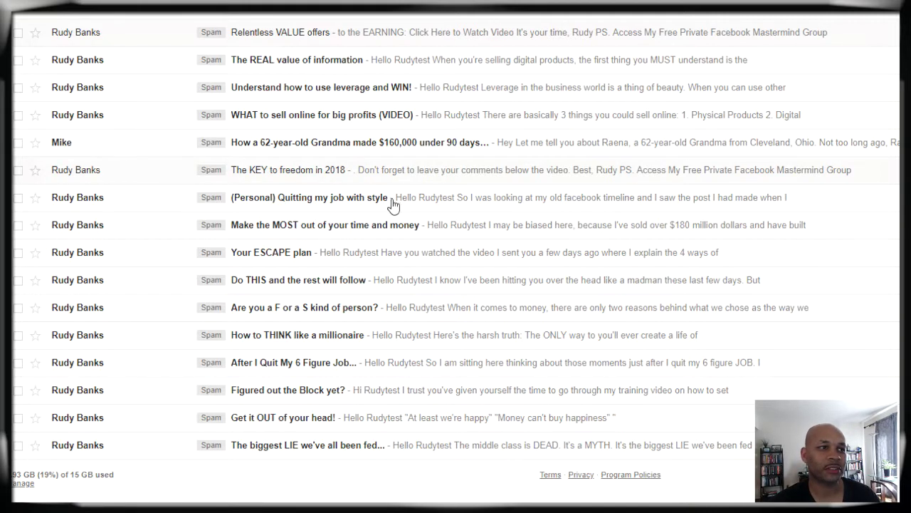
# Step: Open the "Relentless VALUE offers" message in Gmail's spam list and read why it was marked as spam
pyautogui.click(258, 34)
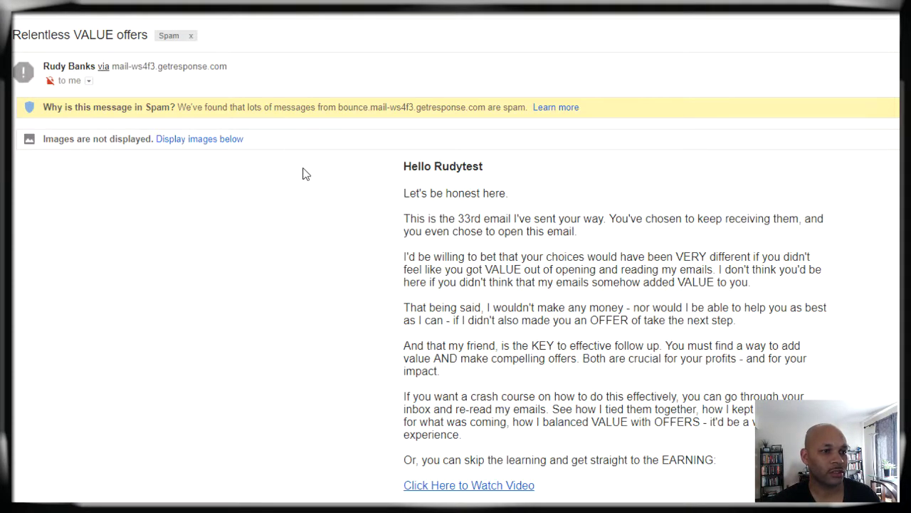
pyautogui.scroll(-3, 378, 298)
pyautogui.scroll(3, 378, 298)
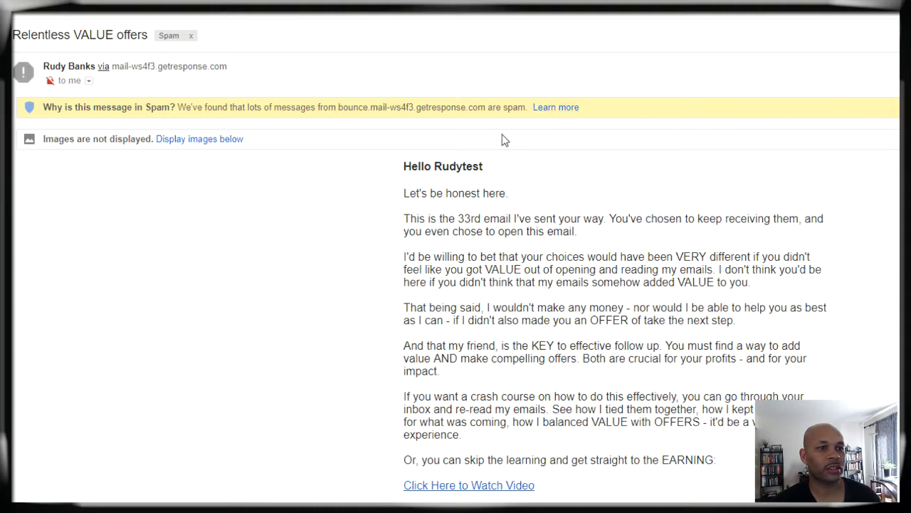
# Step: Open Gmail's help article from the spam notice and read its spam warning explanations, expanding Spoofed email addresses
pyautogui.click(555, 116)
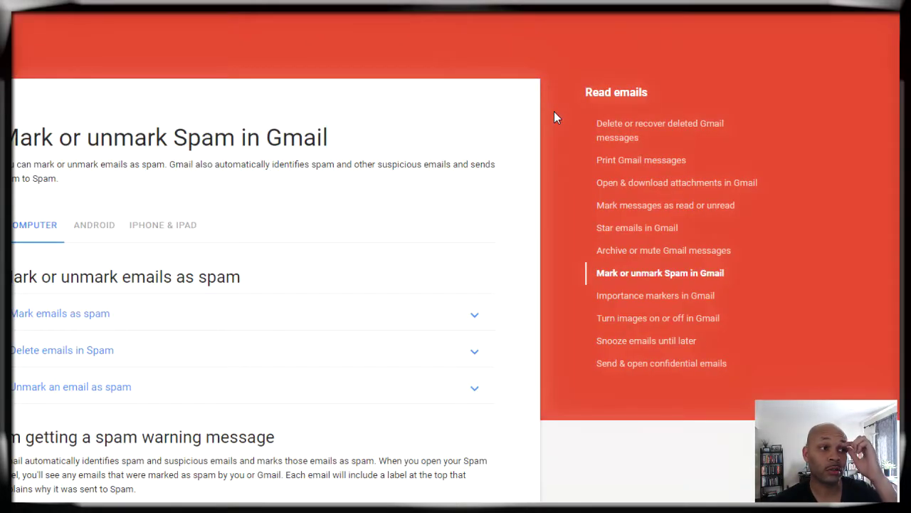
pyautogui.scroll(-2, 412, 214)
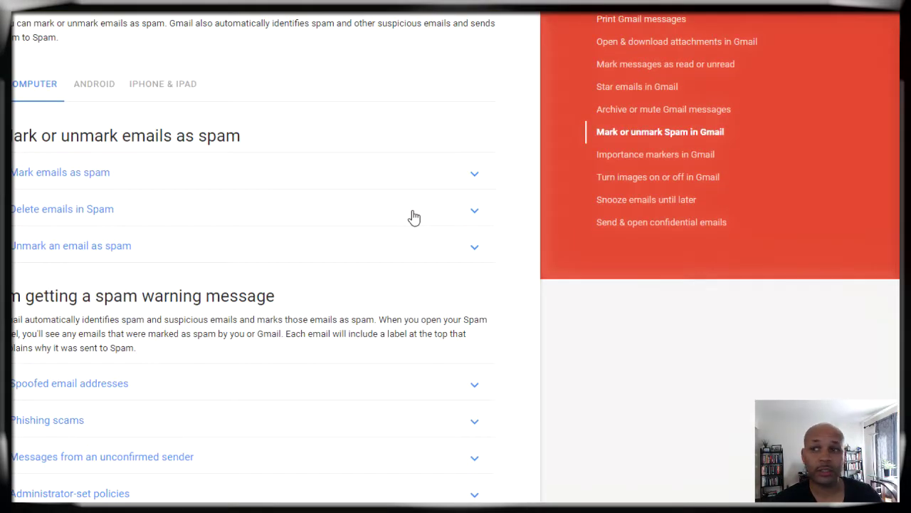
pyautogui.scroll(2, 413, 215)
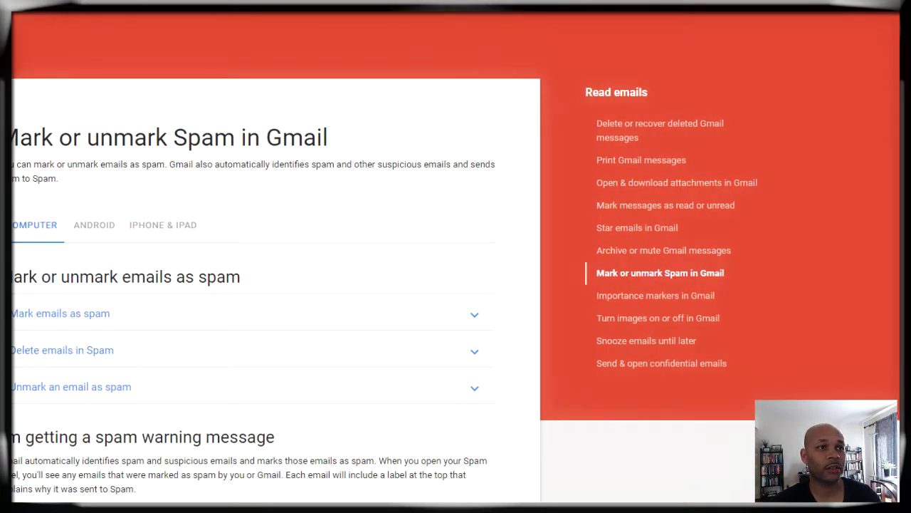
pyautogui.scroll(-6, 505, 76)
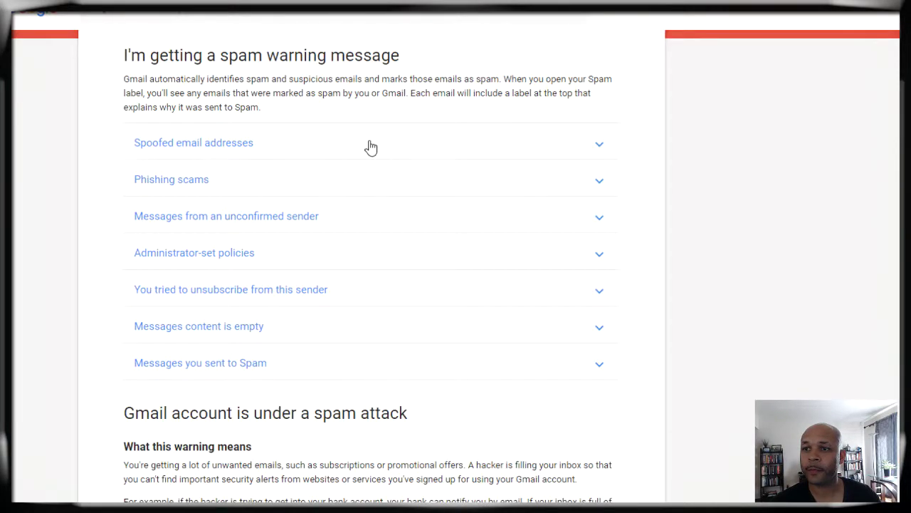
pyautogui.scroll(3, 371, 147)
pyautogui.click(216, 366)
pyautogui.scroll(-1, 242, 361)
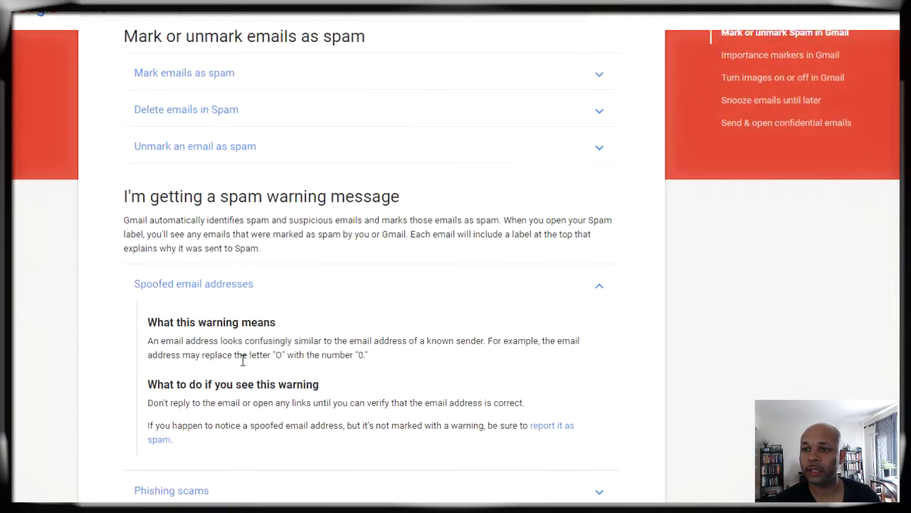
pyautogui.scroll(-1, 242, 361)
pyautogui.scroll(-1, 235, 377)
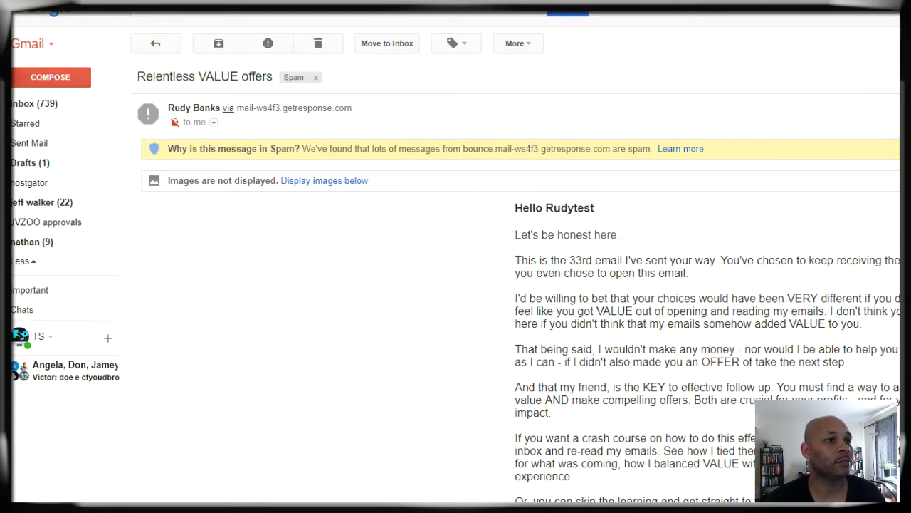
pyautogui.hotkey('ctrl', 'Tab')
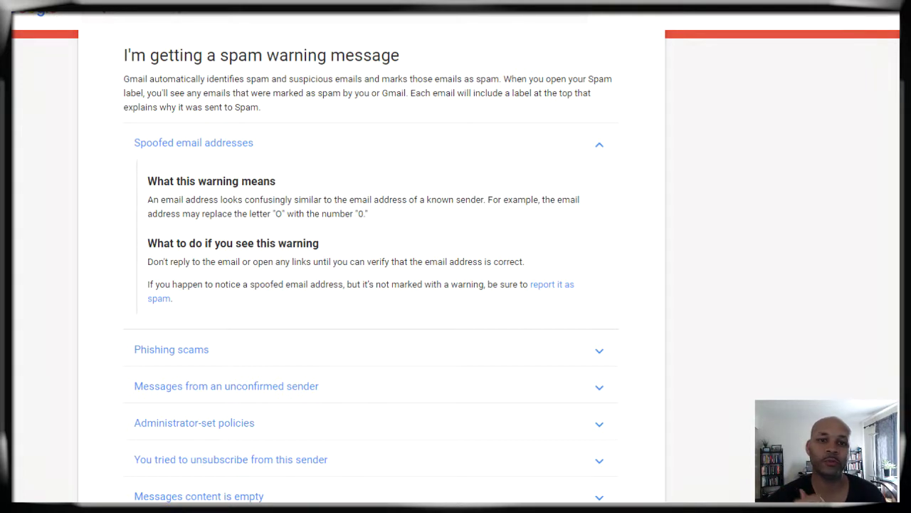